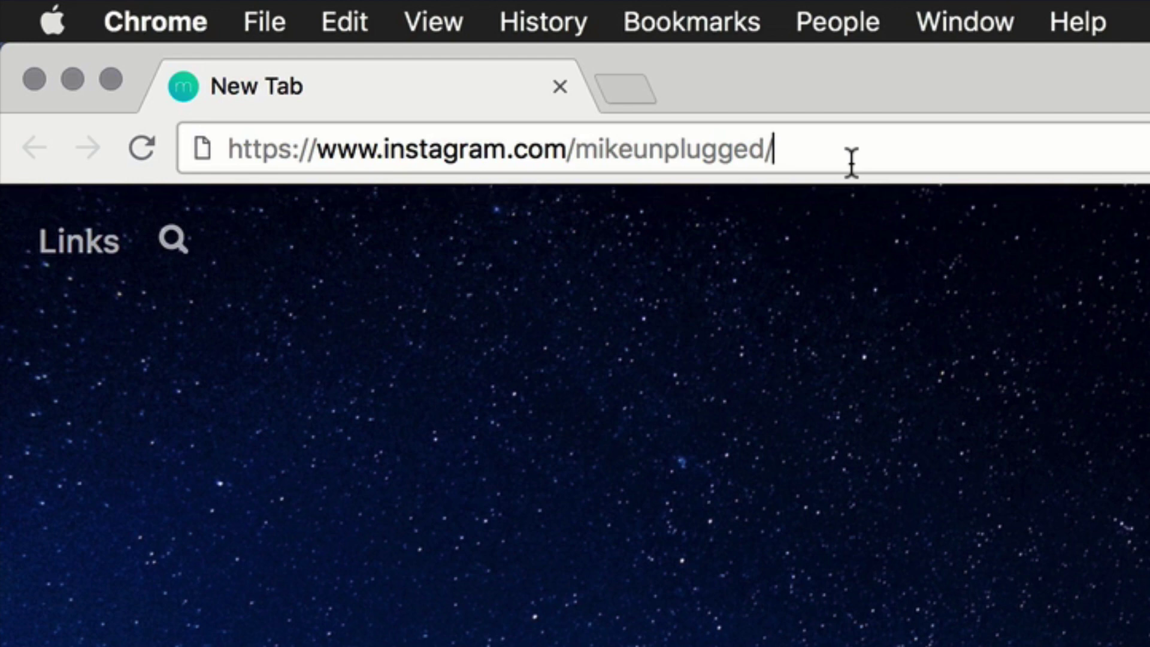
# Load the entered instagram.com address to reach the home feed
pyautogui.press('Return')
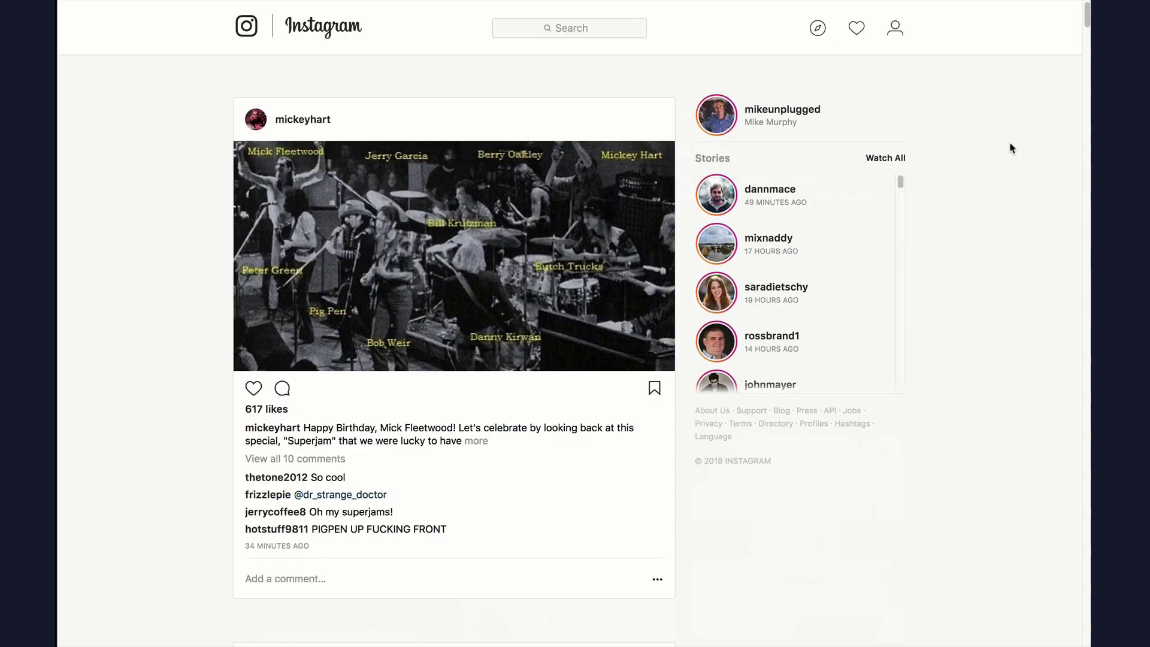
# From your profile's IGTV videos, start a new IGTV video upload
pyautogui.click(895, 28)
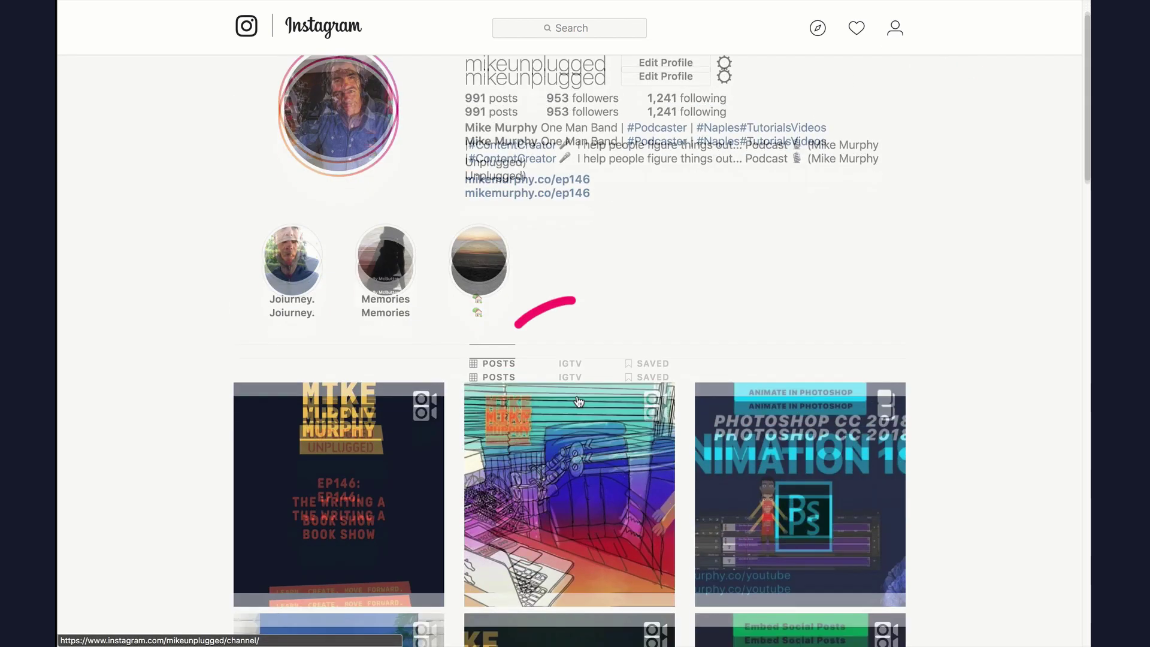
pyautogui.click(570, 363)
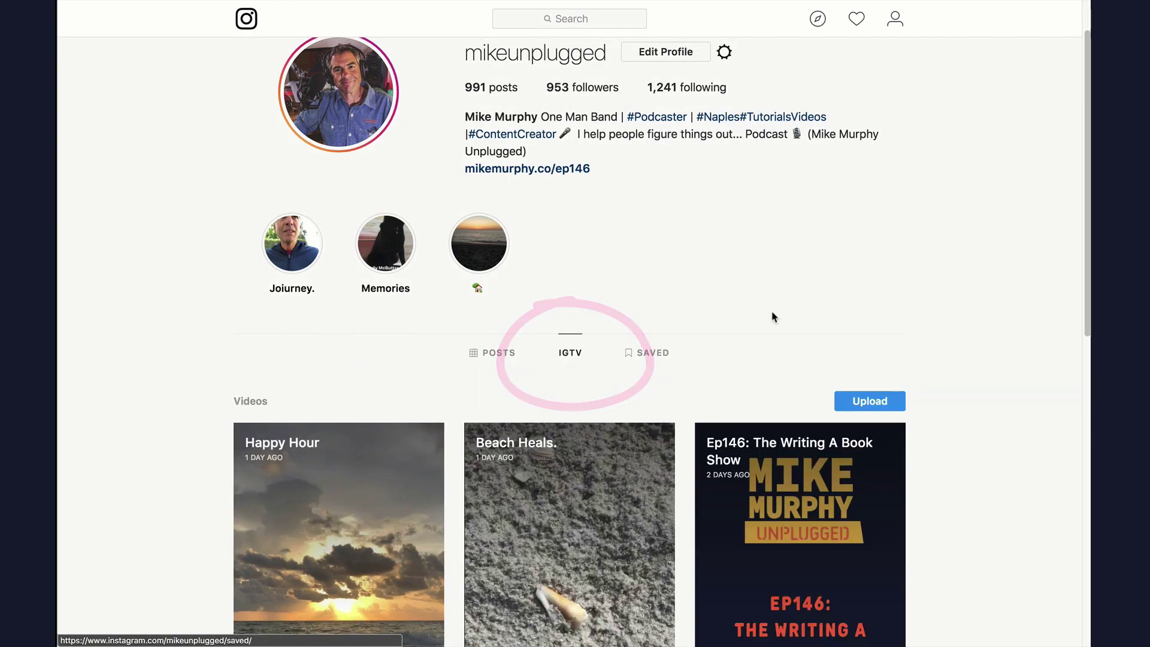
pyautogui.scroll(-2, 876, 337)
pyautogui.click(871, 251)
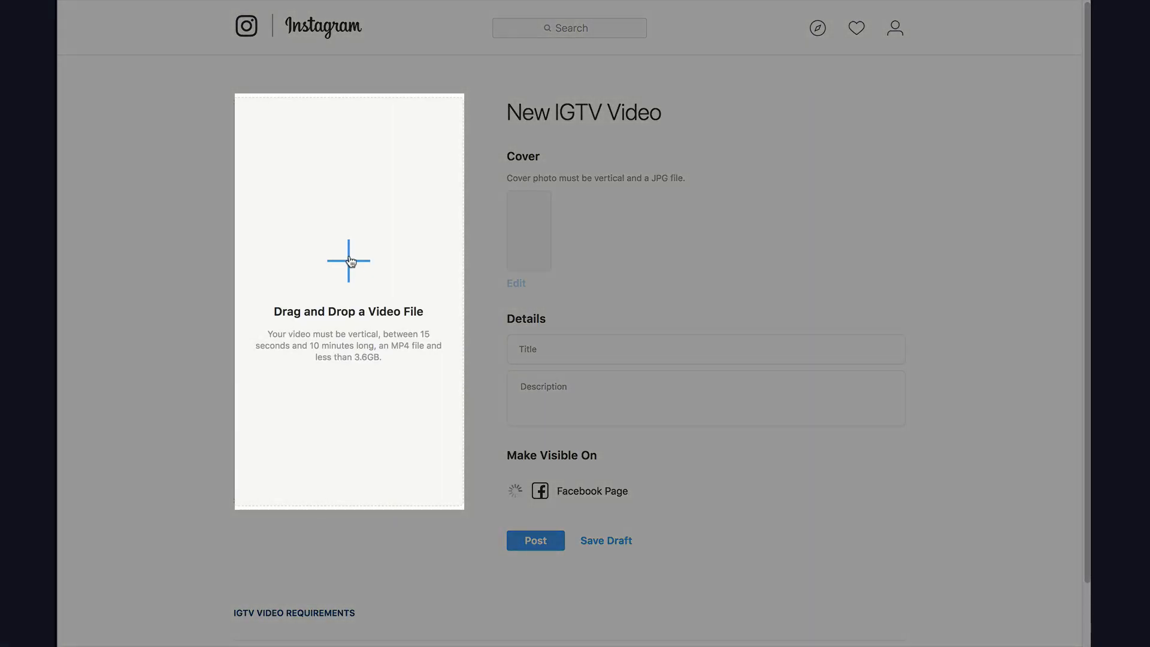
# Upload SUNSET.mp4 as the IGTV video, and leave the cover unchanged
pyautogui.click(351, 262)
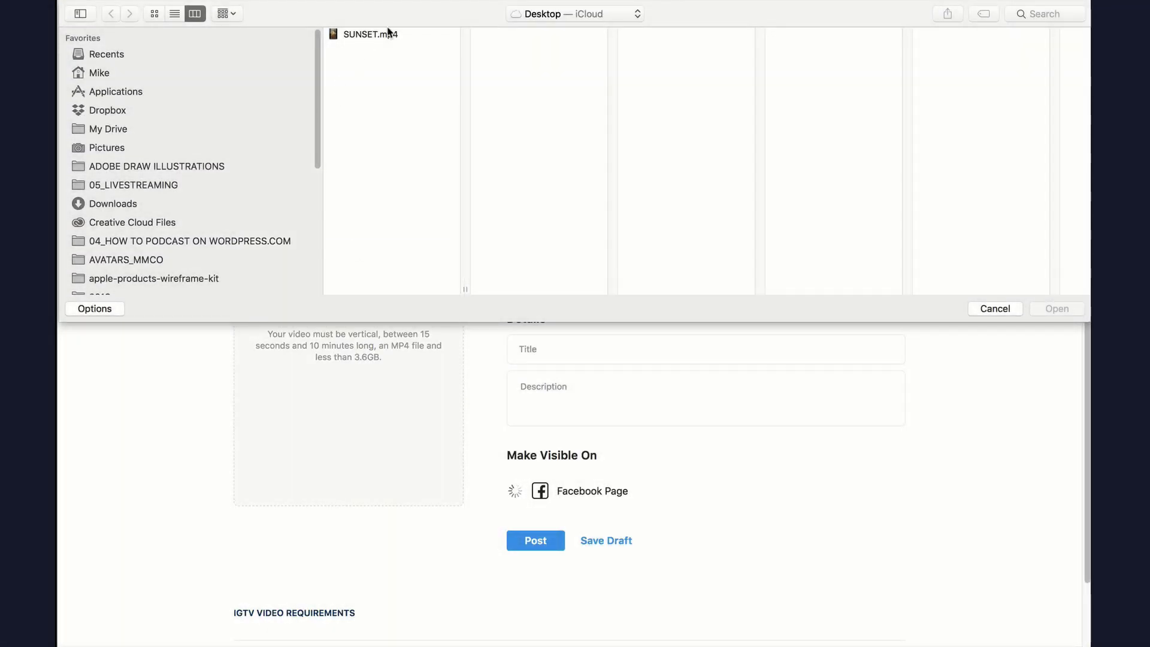
pyautogui.click(378, 39)
pyautogui.click(1057, 309)
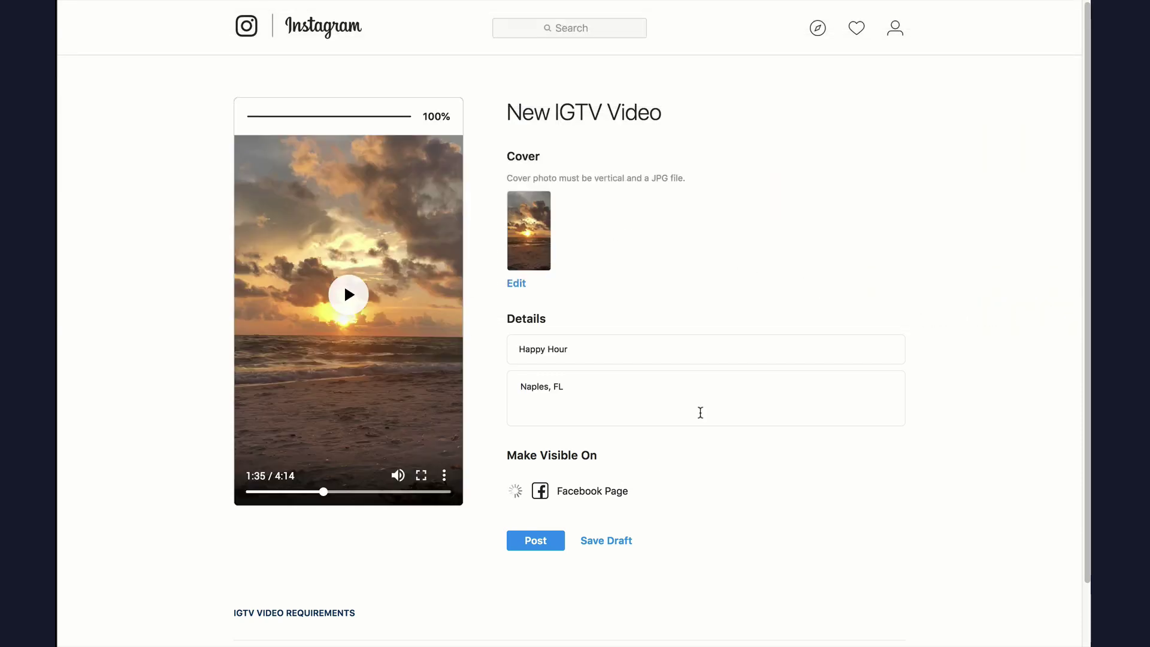
pyautogui.click(516, 283)
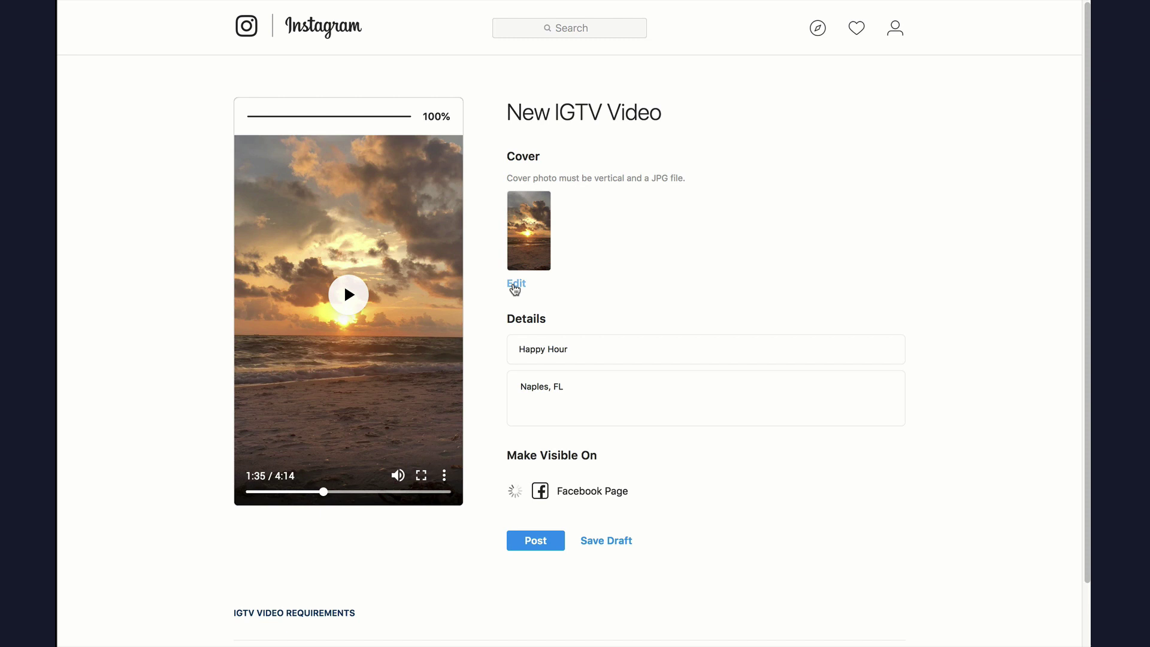
pyautogui.click(994, 308)
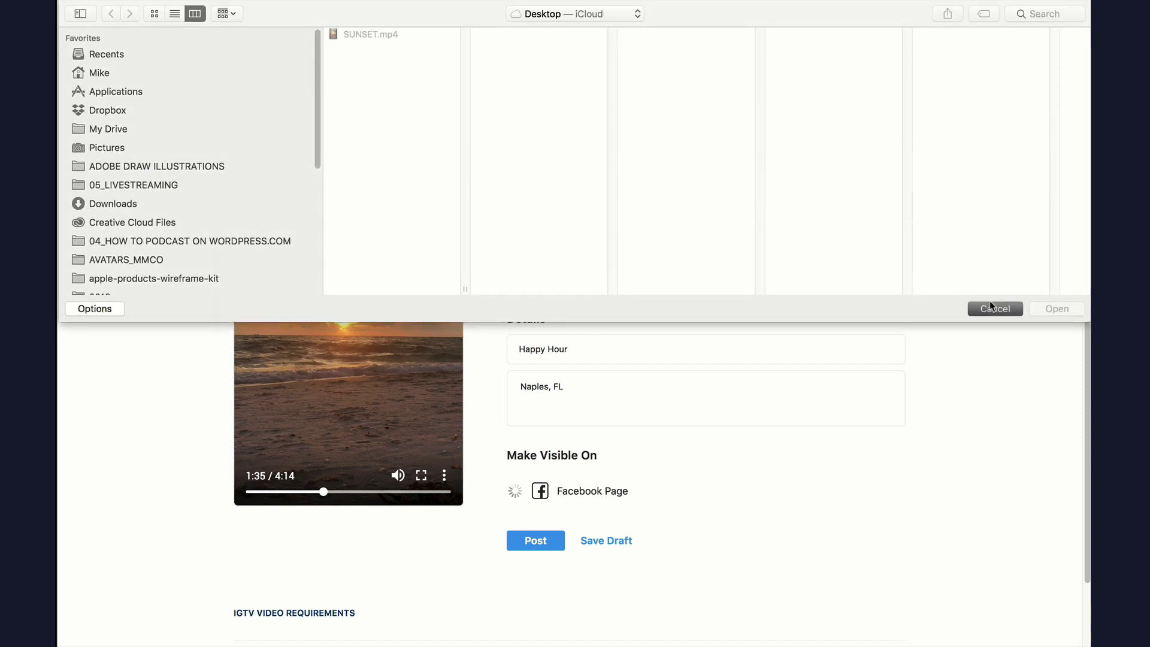